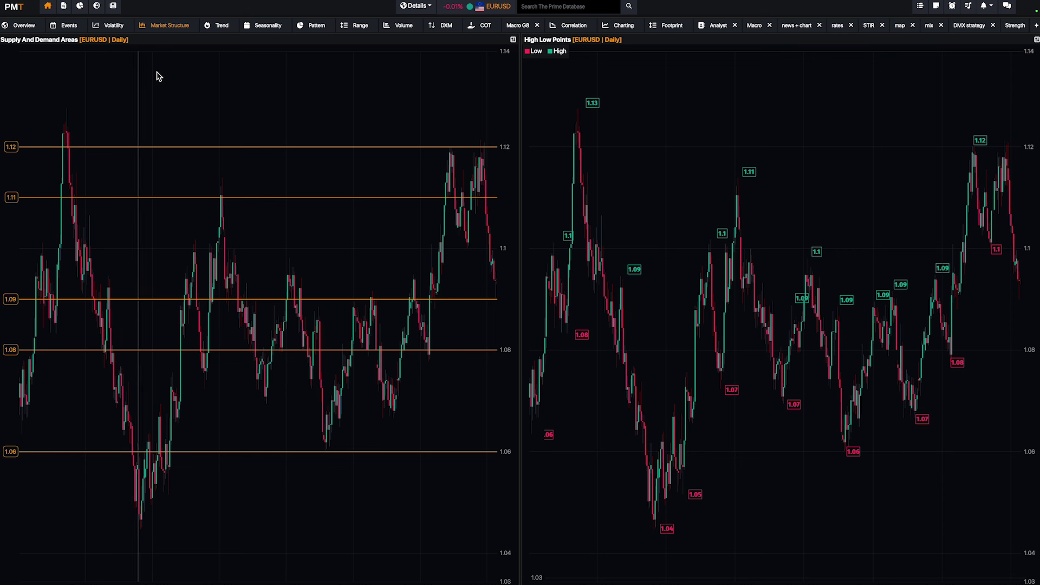
- Show the EURUSD Seasonality page with its 15-year prediction, forecast table and monthly returns grid
mouse_move(224, 259)
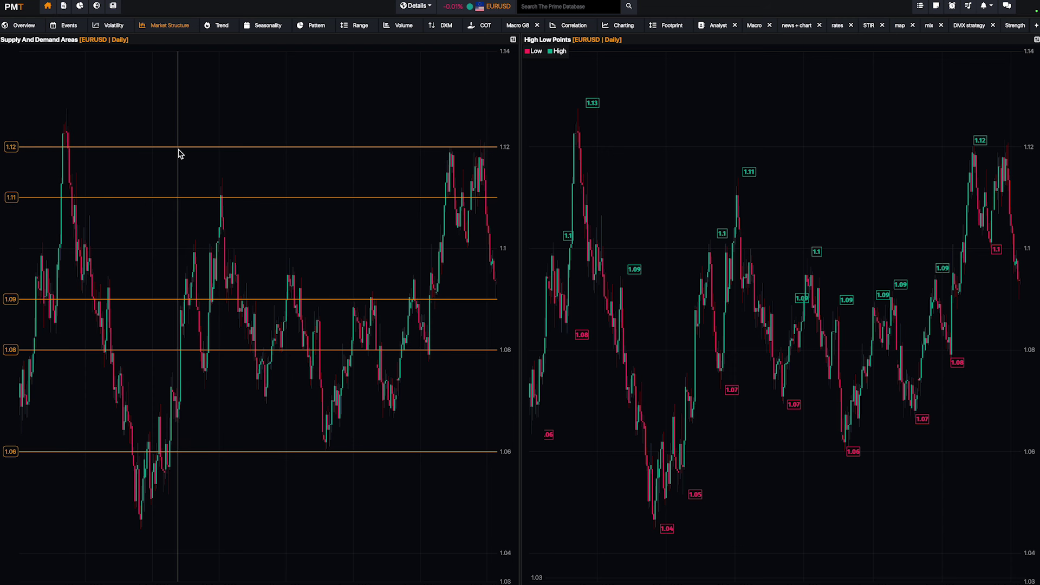
mouse_move(73, 146)
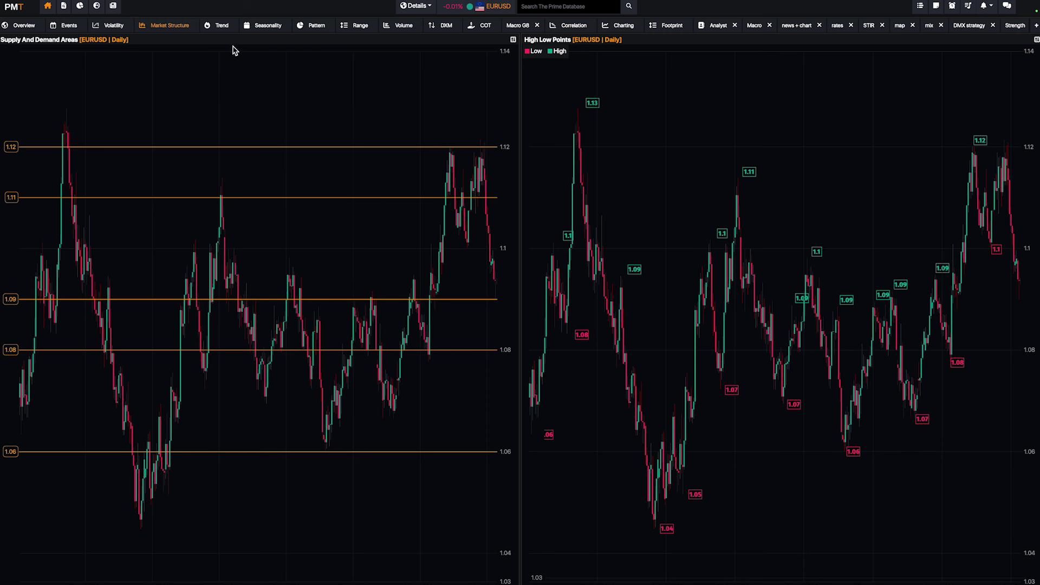
click(276, 30)
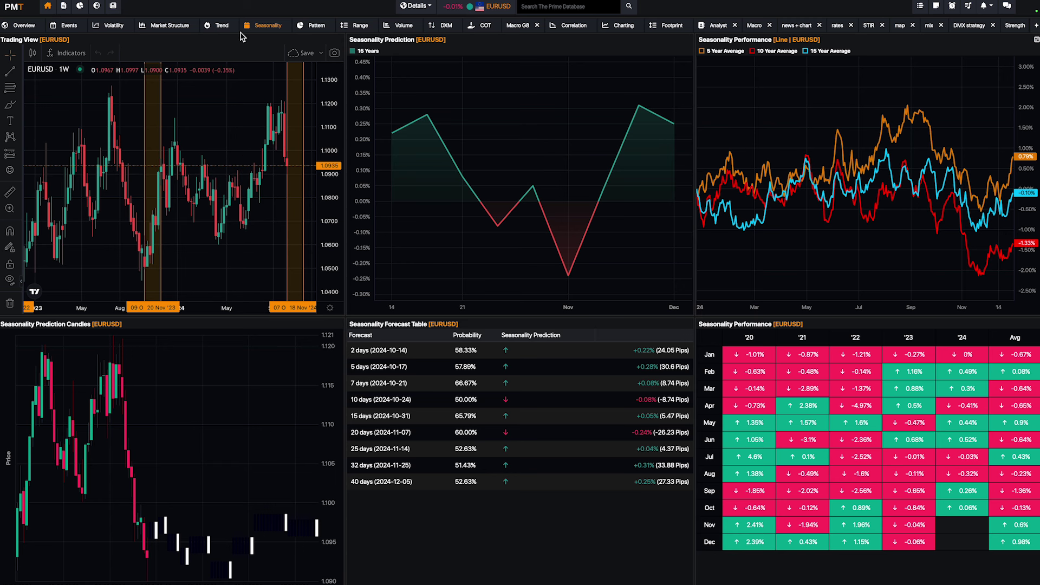
- Switch to the Market Structure page with EURUSD daily supply-and-demand and labelled high/low charts
click(168, 25)
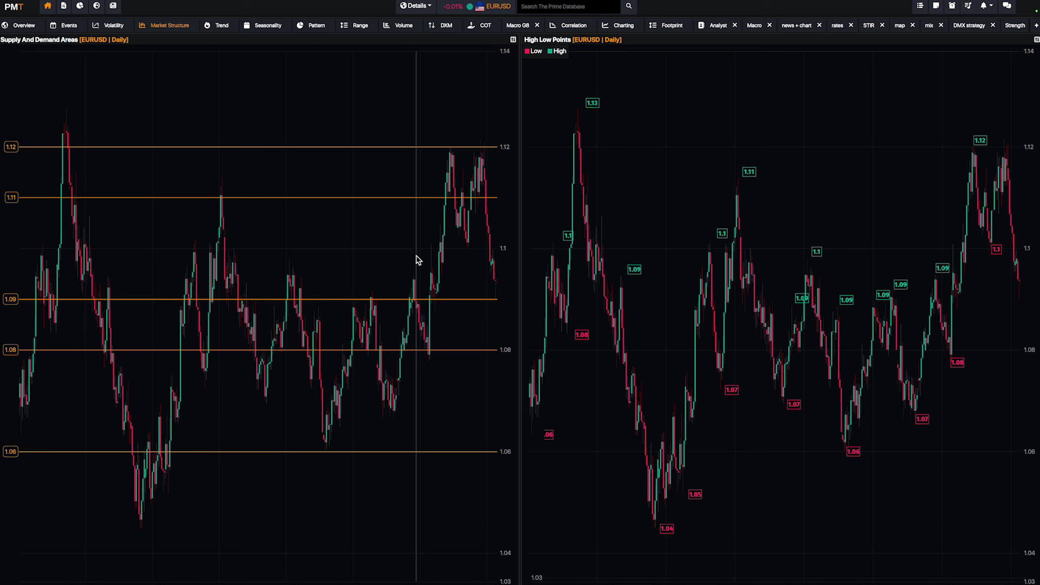
mouse_move(440, 268)
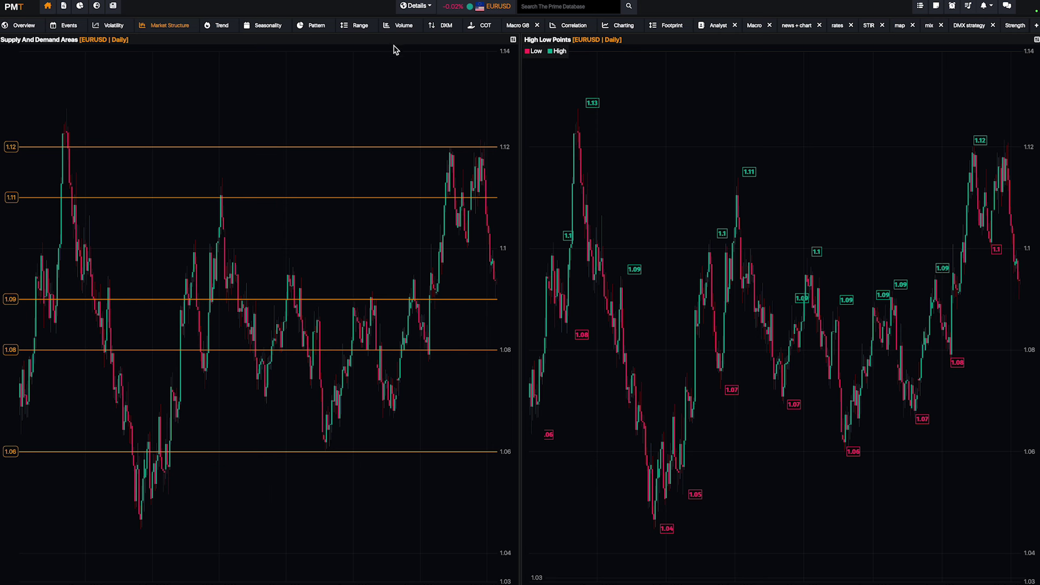
- Return to the EURUSD Seasonality tab
click(284, 26)
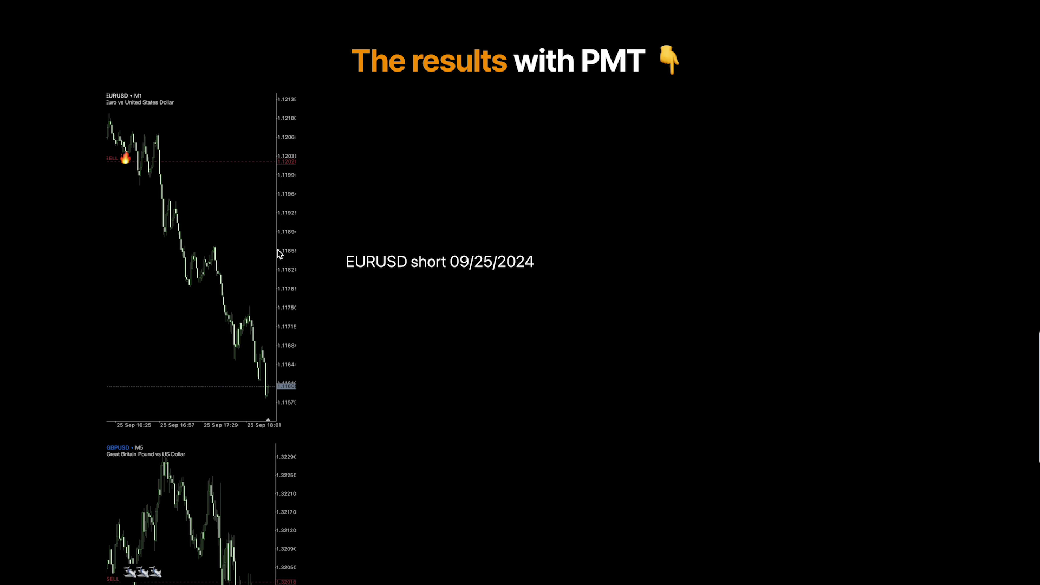
scroll(279, 253, down, 1)
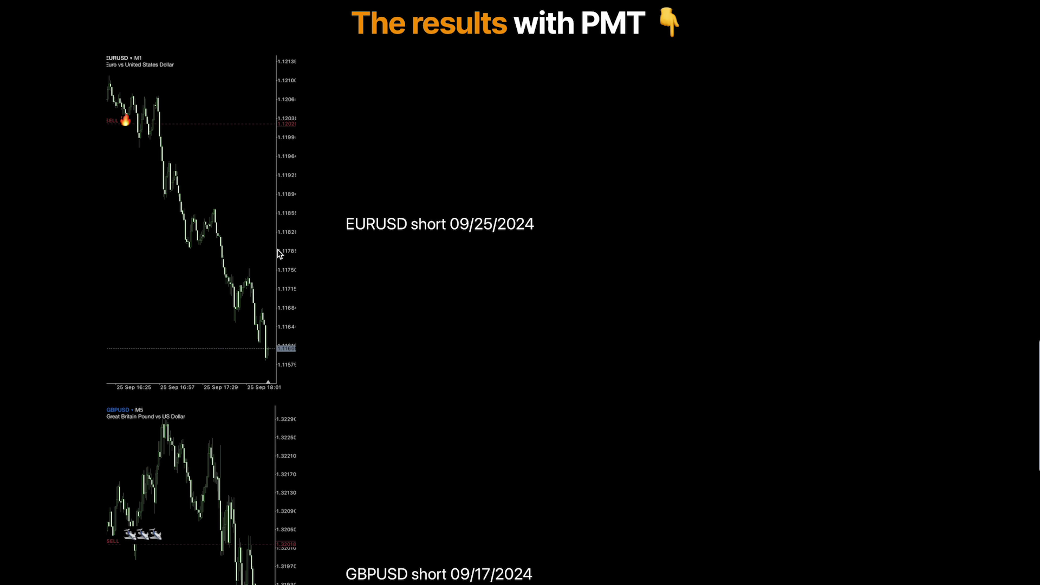
scroll(291, 285, up, 1)
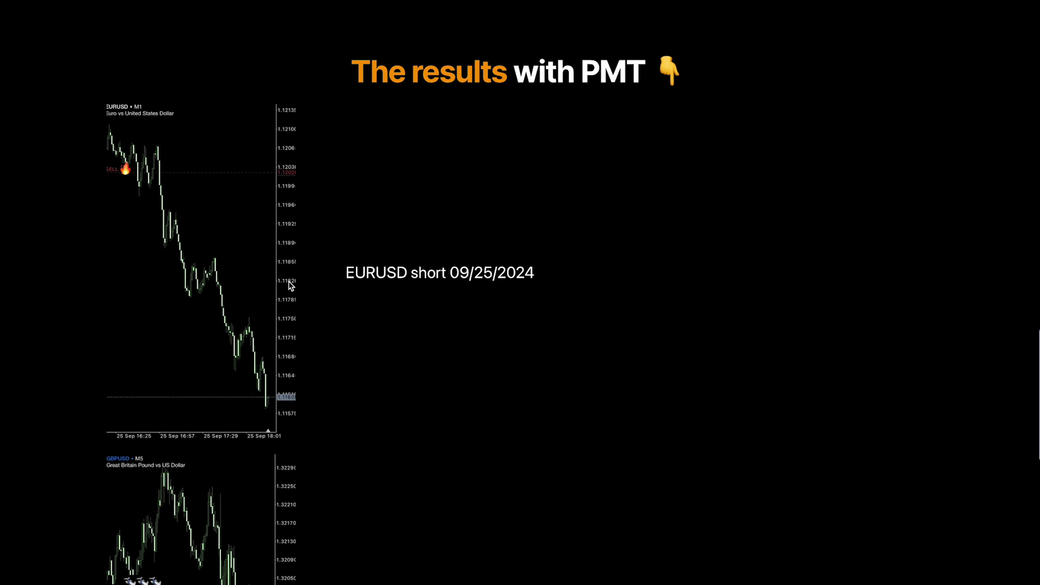
scroll(291, 285, up, 1)
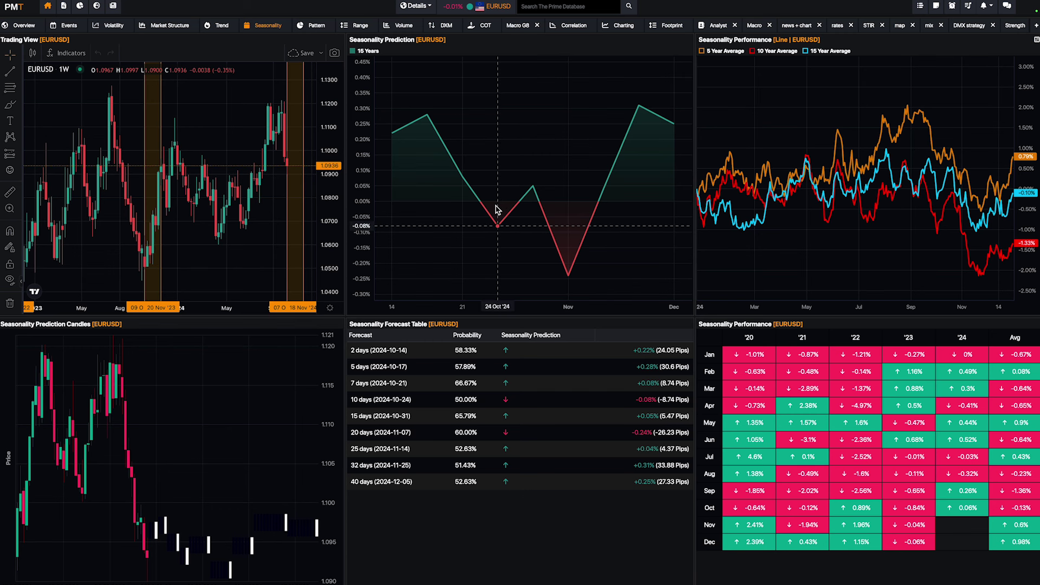
- Stretch the weekly EURUSD price axis to about 1.02–1.16, compressing the candles
drag(330, 137, 321, 195)
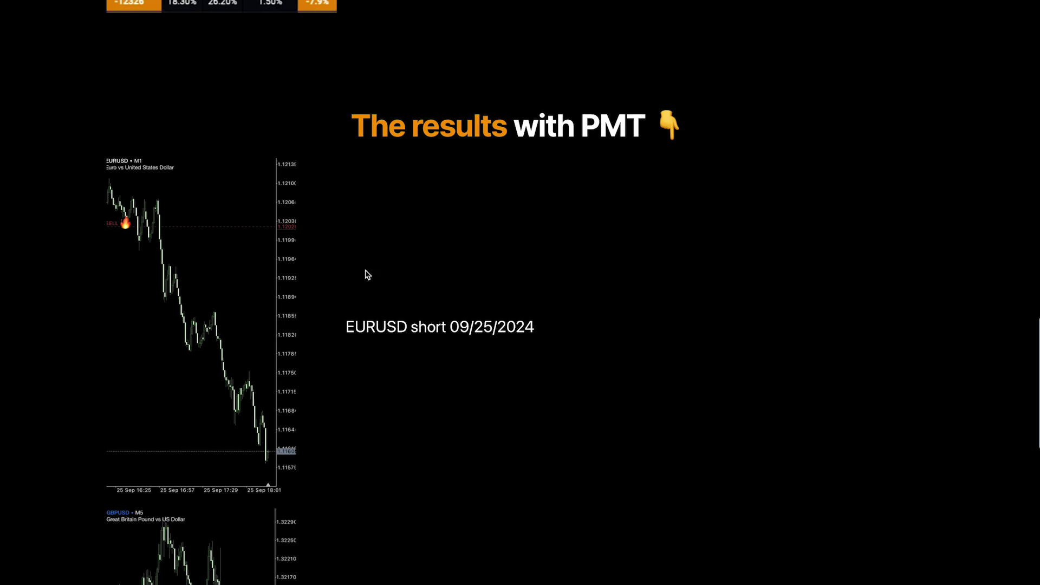
- Scroll through the EURUSD and GBPUSD short-trade results, then go to PMT's Market Structure page
scroll(329, 409, down, 5)
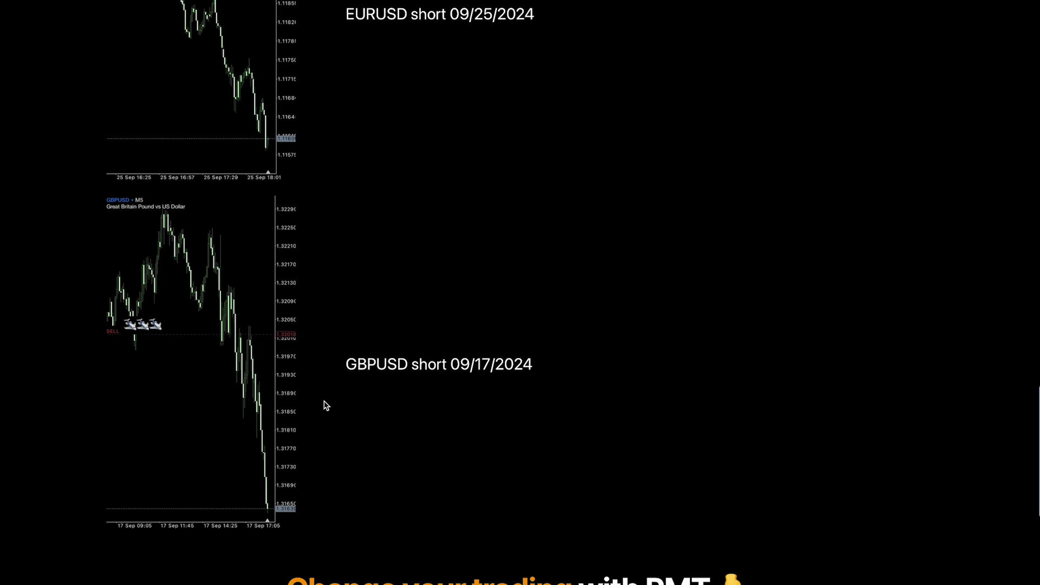
scroll(301, 385, up, 1)
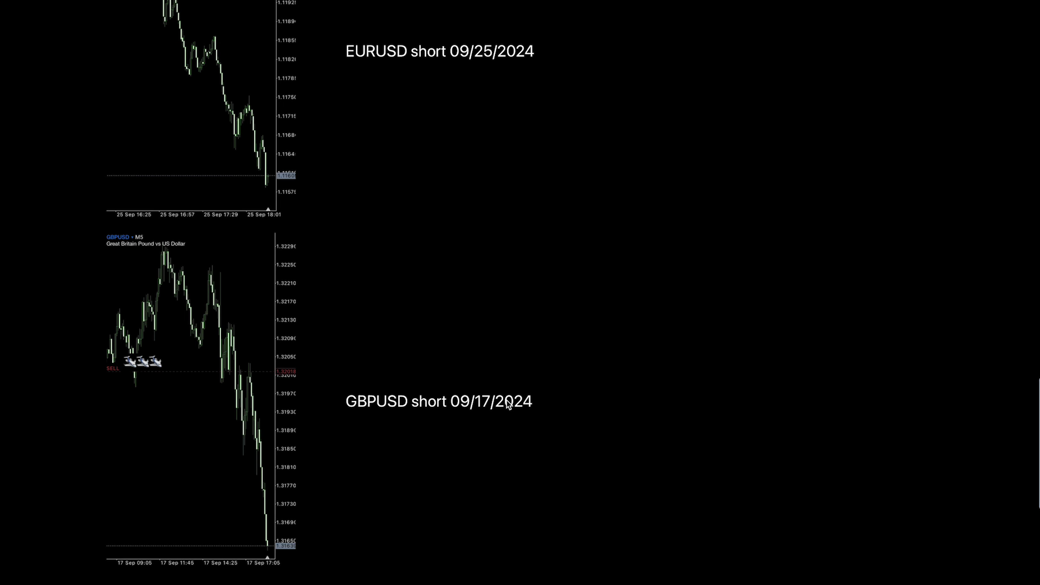
scroll(508, 404, up, 3)
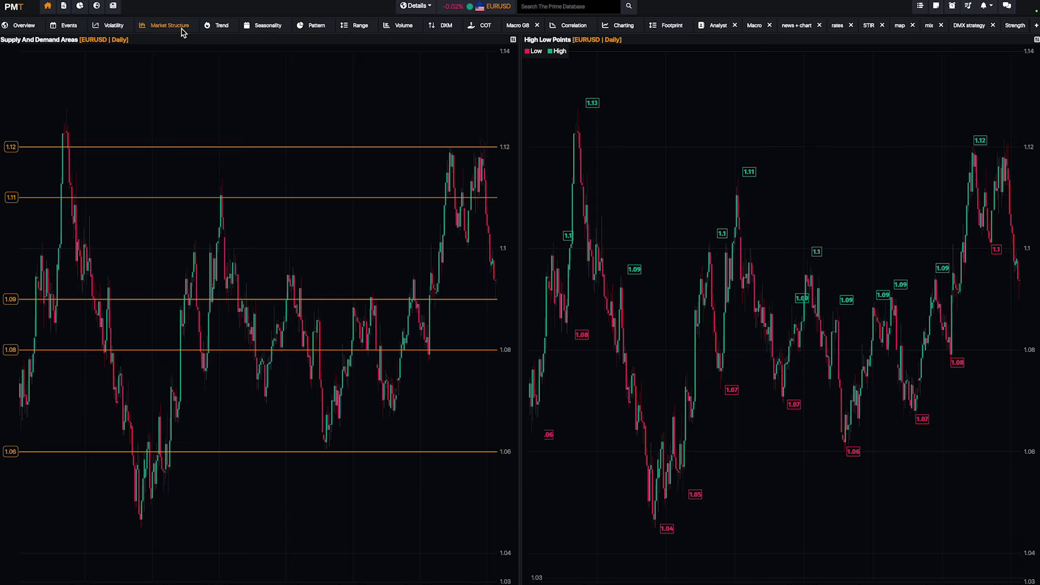
click(182, 28)
- Open the four-timeframe EURUSD Charting layout and pan the 4h chart back to earlier candles
click(630, 27)
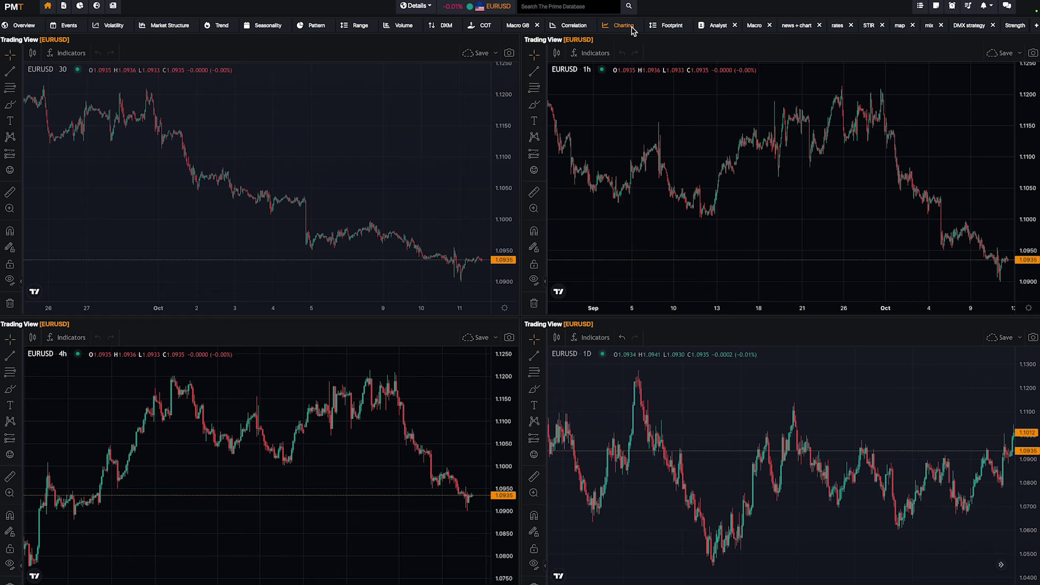
drag(235, 489, 230, 536)
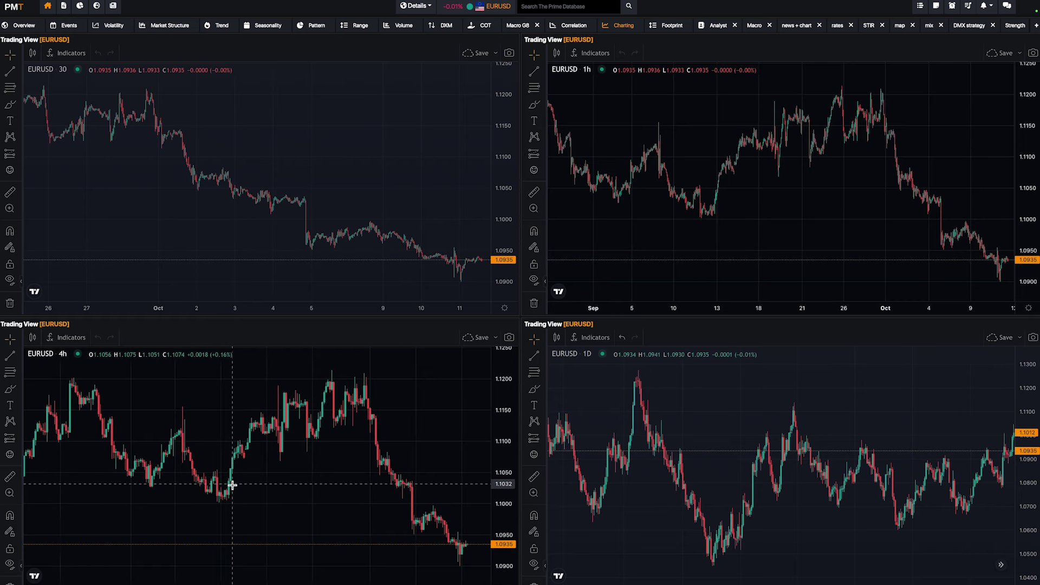
drag(221, 430, 311, 495)
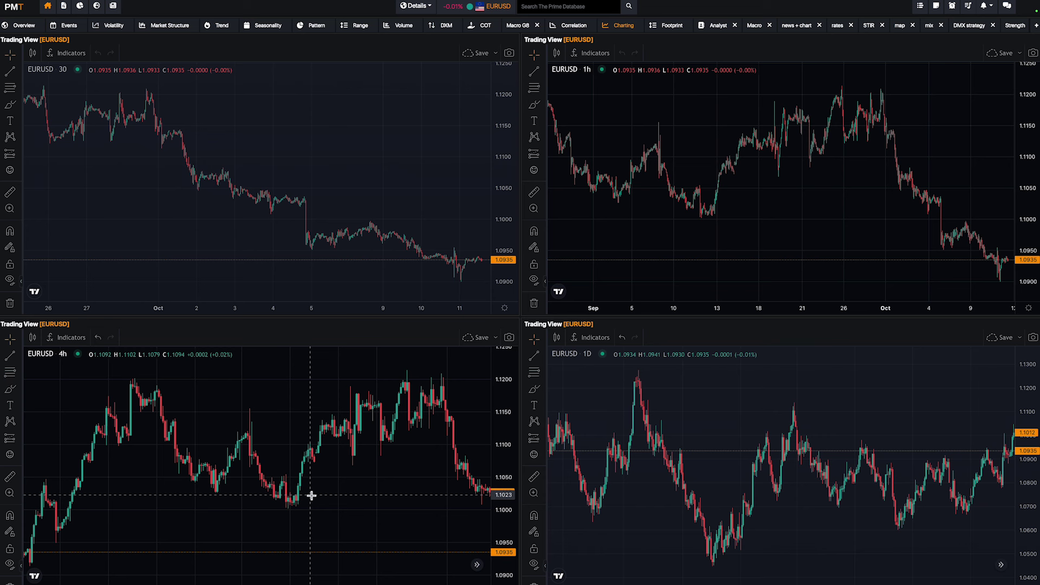
- Draw a purple rectangle marking the 1.118–1.120 resistance zone on the 4h chart
click(21, 393)
click(55, 423)
click(63, 381)
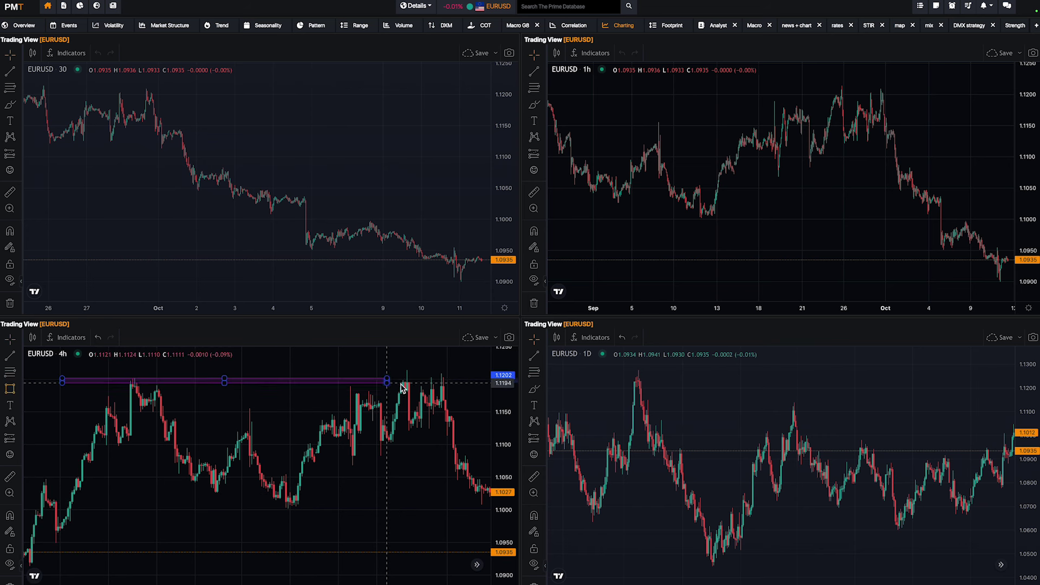
click(474, 394)
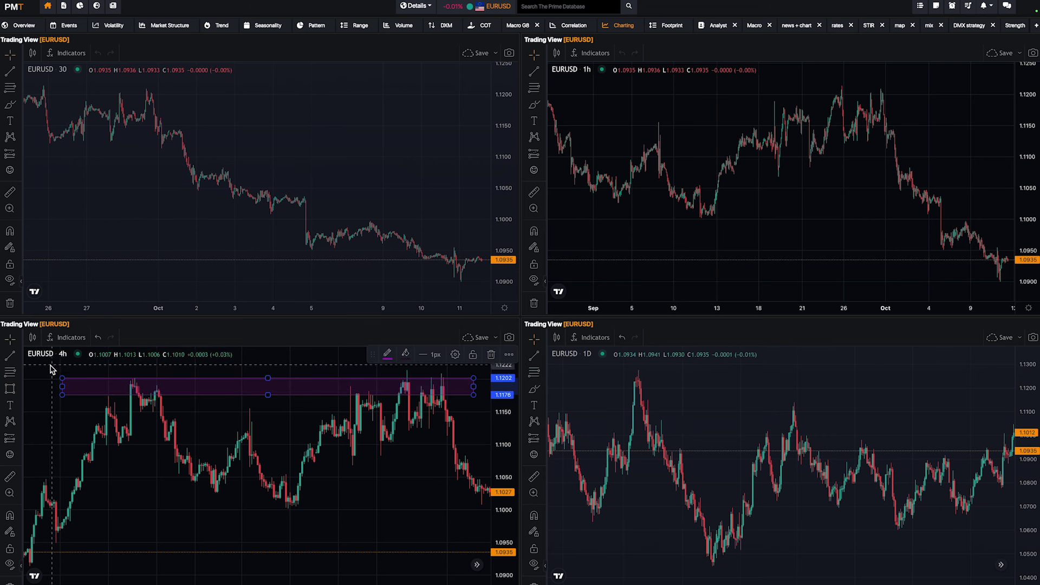
- Add a white 4px horizontal ray at 1.1200 on the 4h chart
click(20, 356)
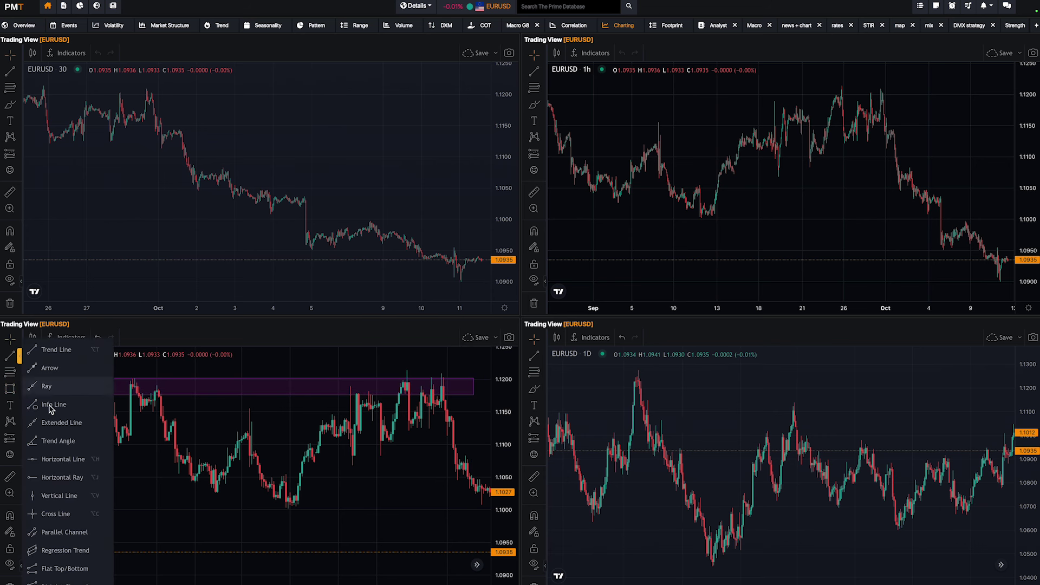
click(59, 478)
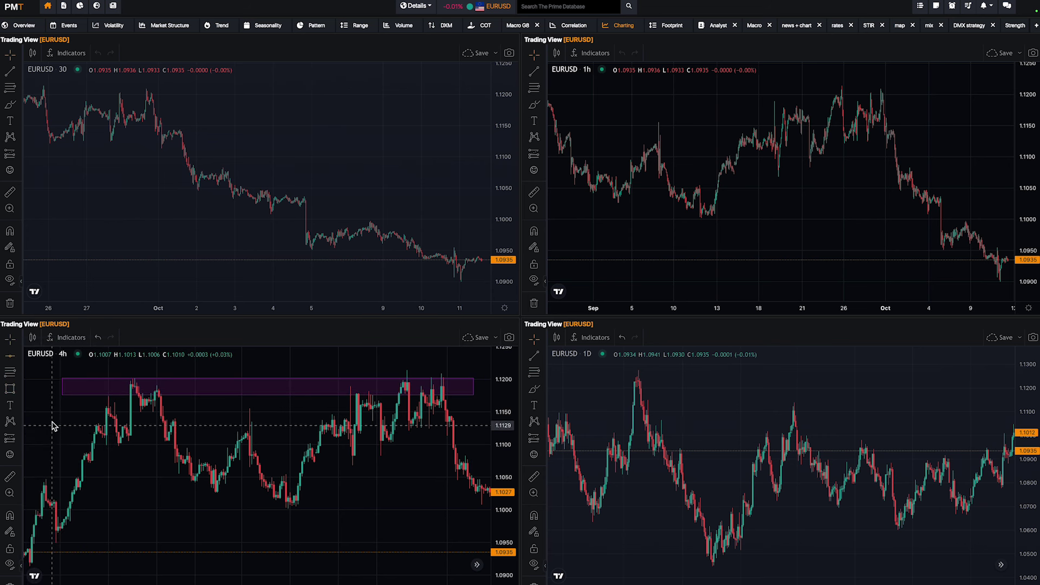
click(52, 380)
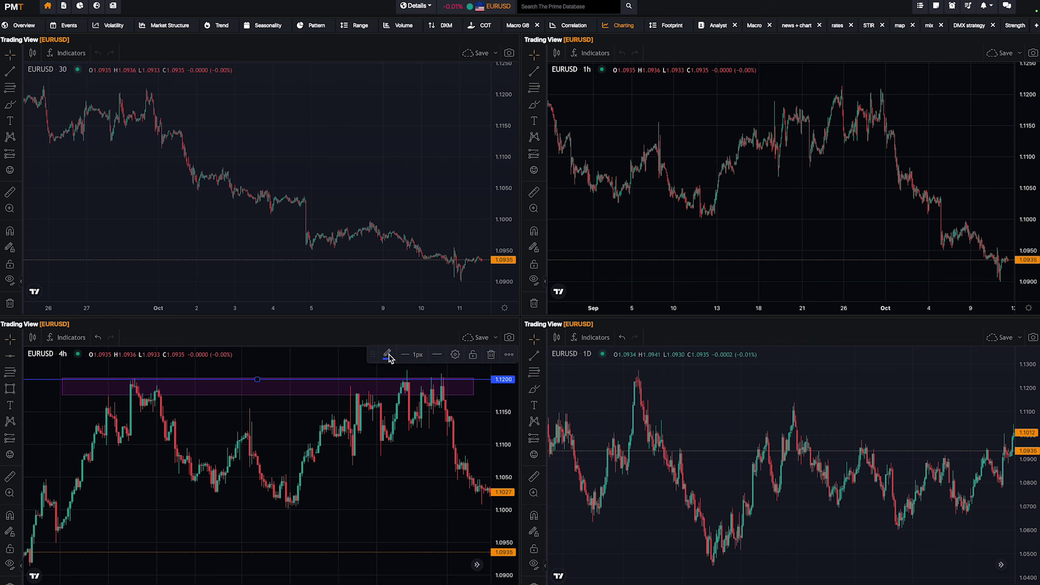
click(415, 355)
click(413, 418)
click(388, 355)
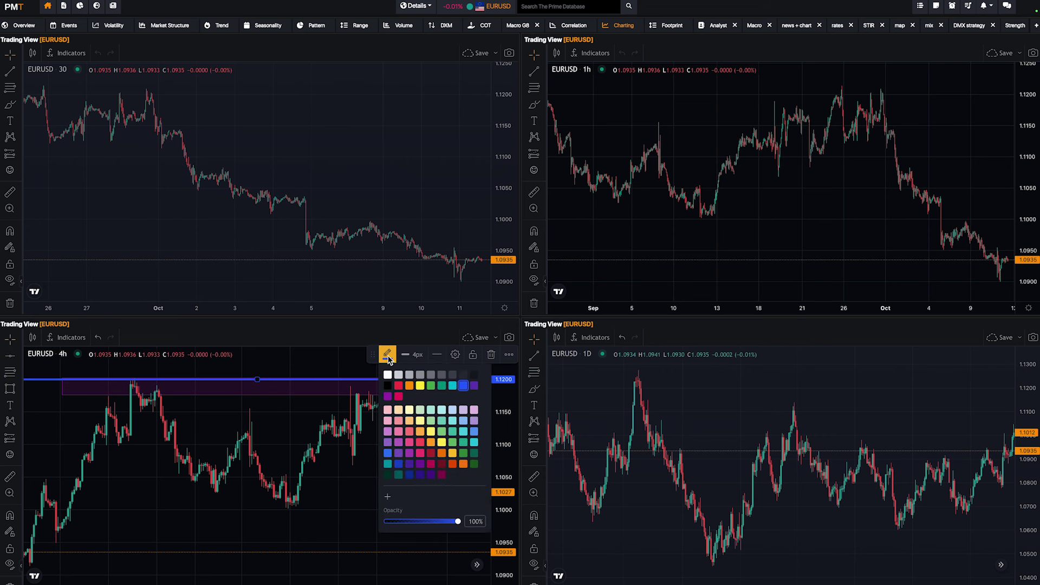
click(388, 374)
- Zoom the 4h chart out and back in, then pan to the latest bars below 1.1200
scroll(314, 423, down, 1)
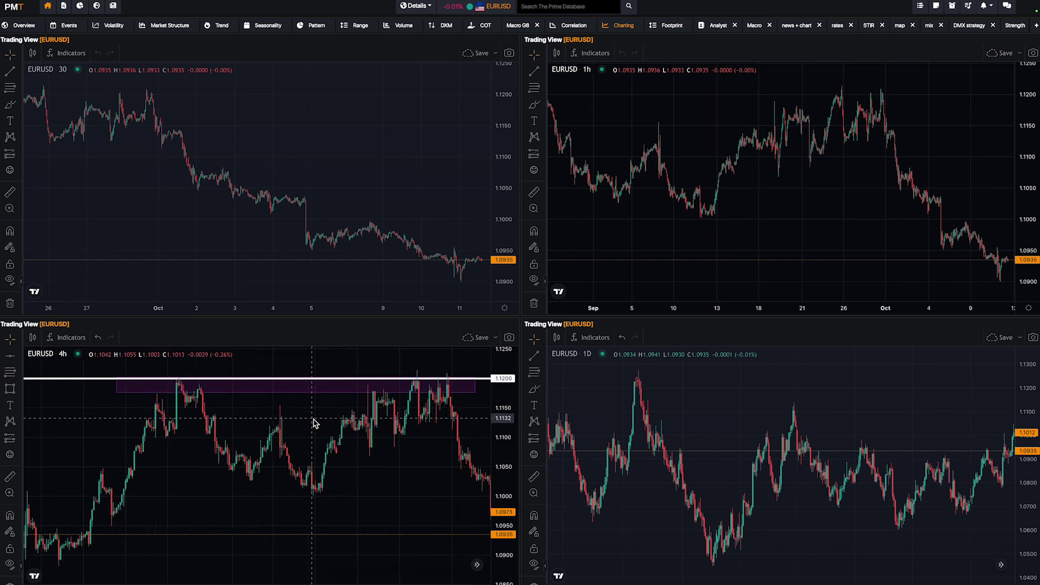
scroll(314, 423, down, 3)
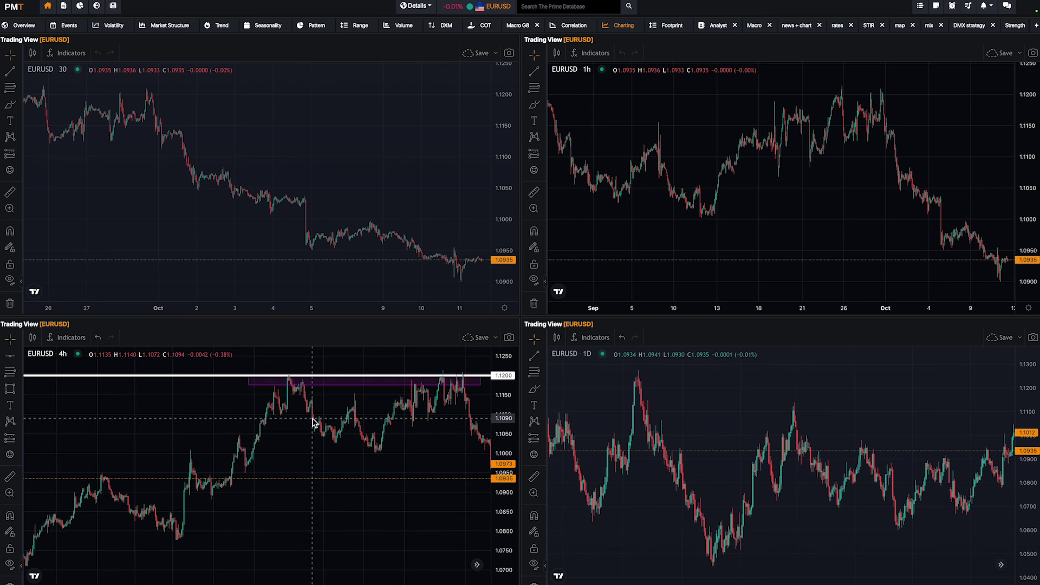
scroll(312, 421, up, 4)
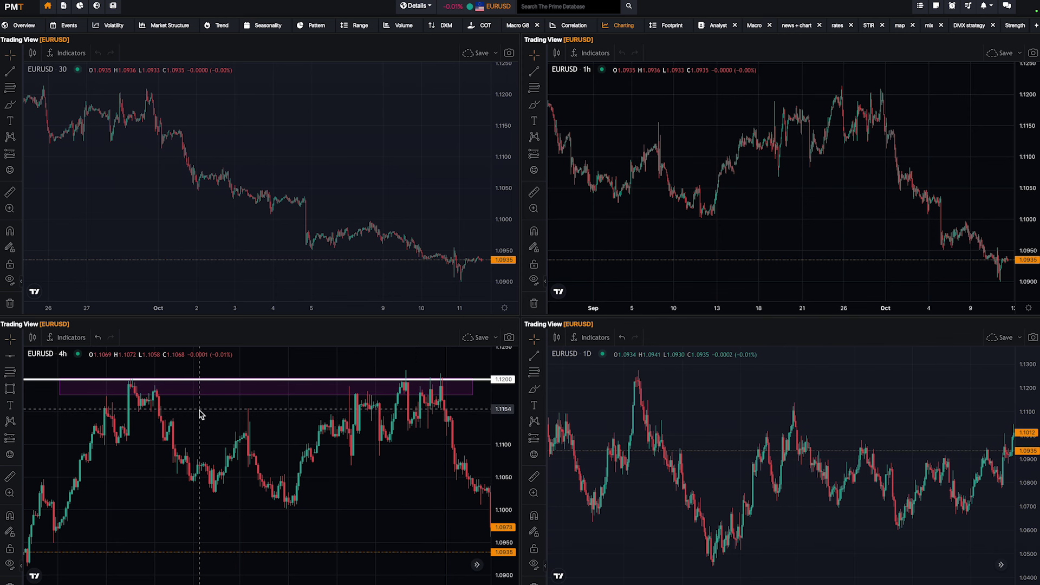
drag(344, 458, 241, 450)
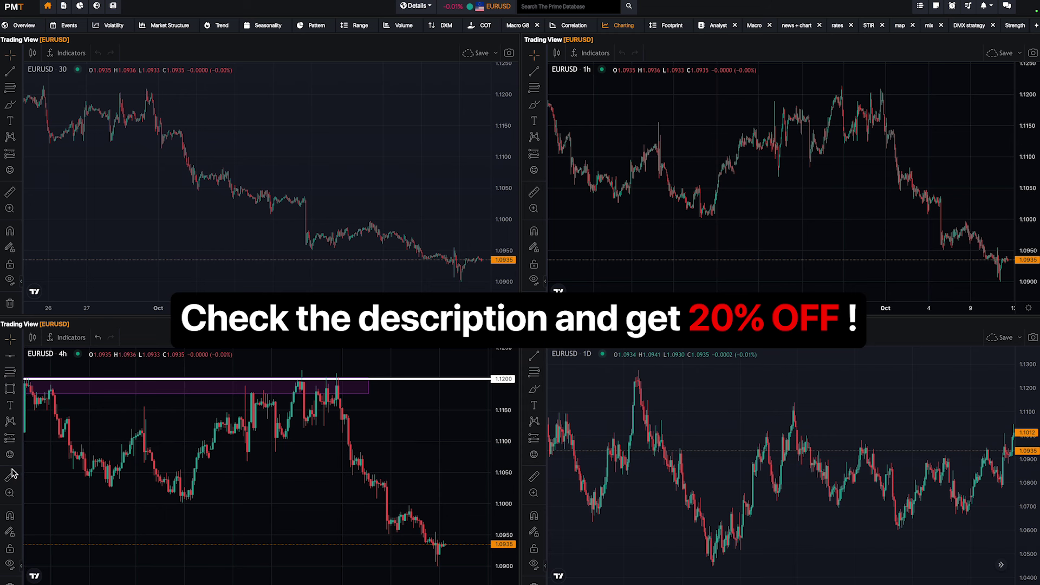
- Measure the drop from 1.1200 to the latest 4h bar (about 2.38%, 53 bars), then zoom the daily chart
click(339, 380)
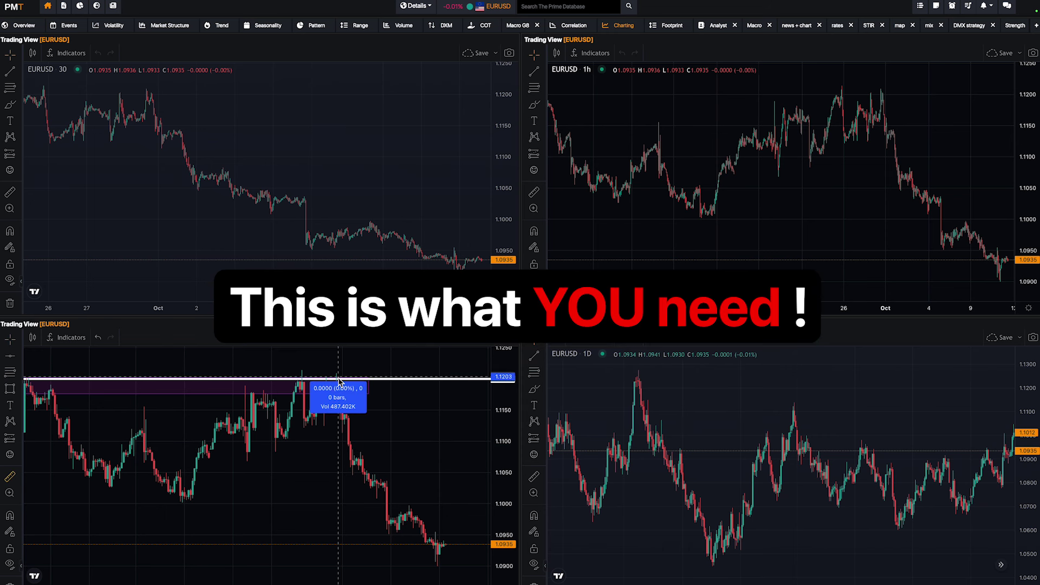
click(447, 547)
click(297, 476)
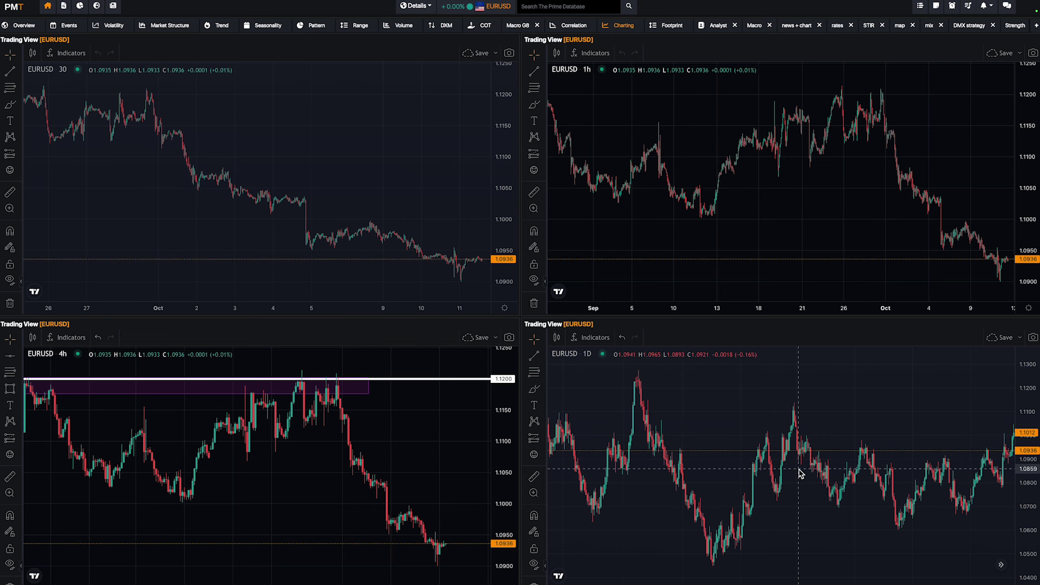
scroll(725, 432, up, 2)
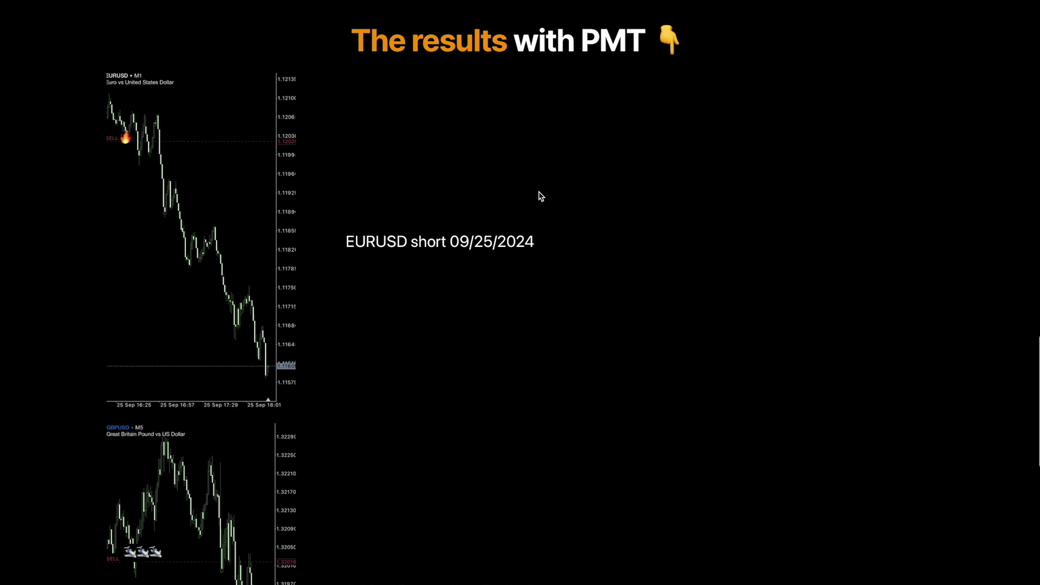
- Scroll the results page down to the GBPUSD short 09/17/2024 example and back up
scroll(541, 196, up, 2)
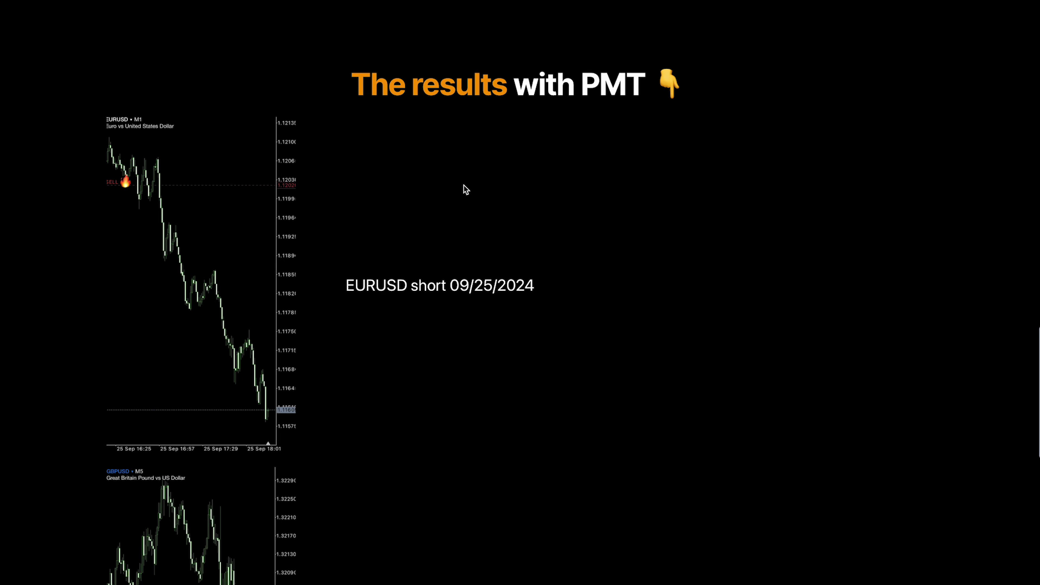
scroll(465, 189, down, 3)
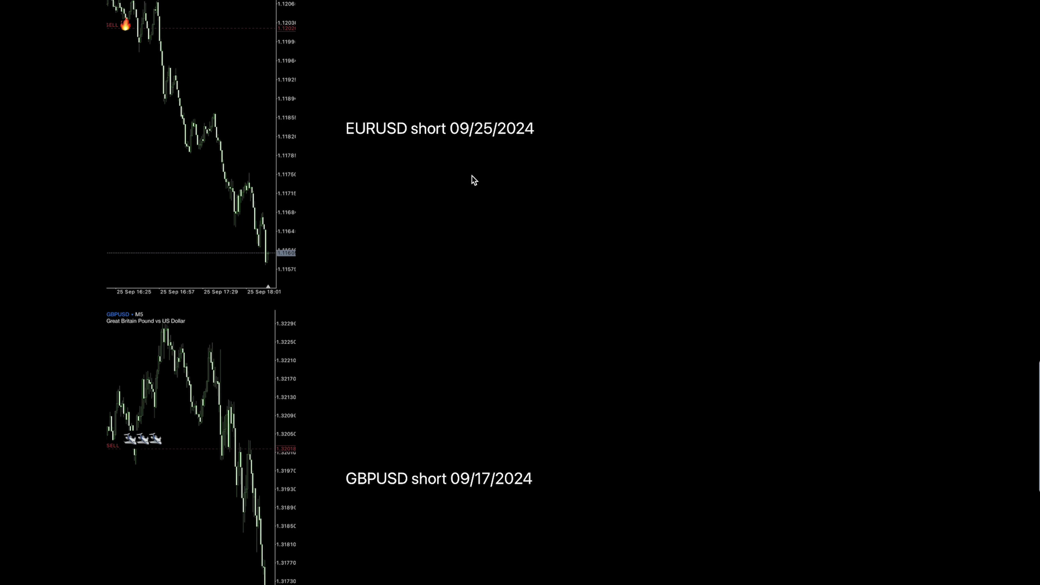
scroll(534, 74, up, 5)
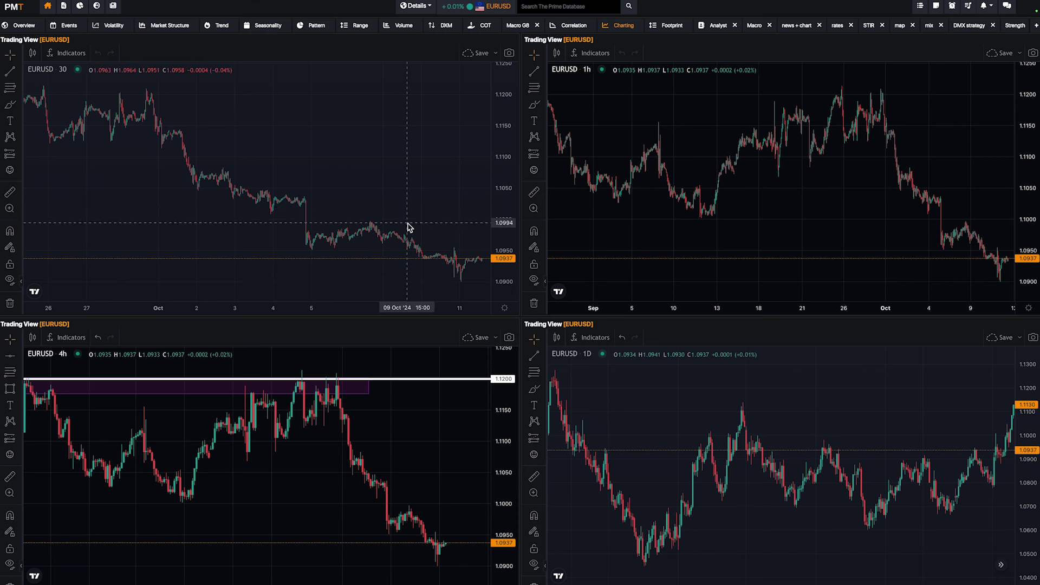
- Zoom and stretch the 30-minute EURUSD chart to show the 5th through the 12th
scroll(409, 228, up, 5)
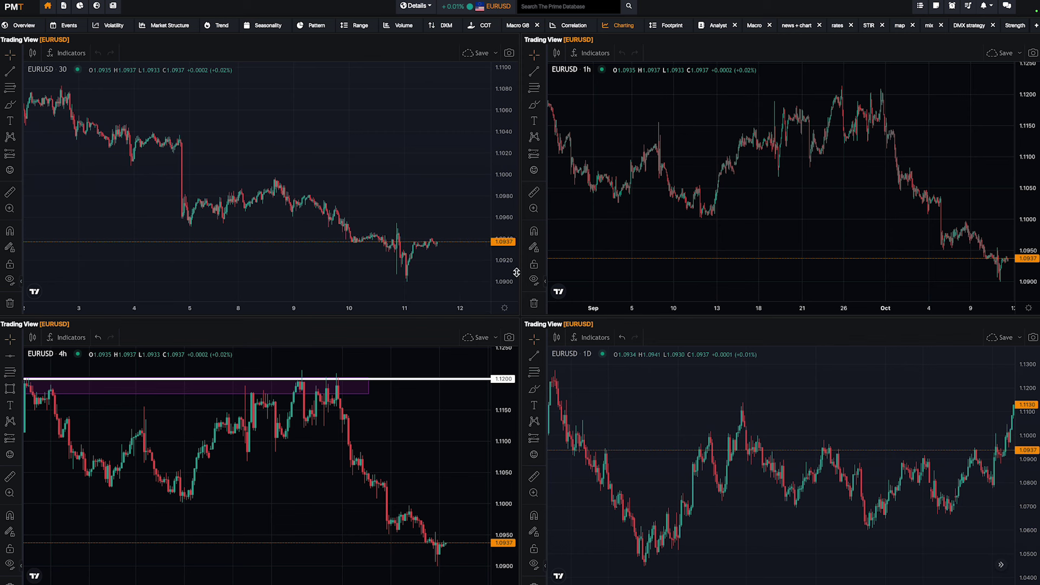
drag(506, 269, 495, 185)
drag(384, 221, 400, 181)
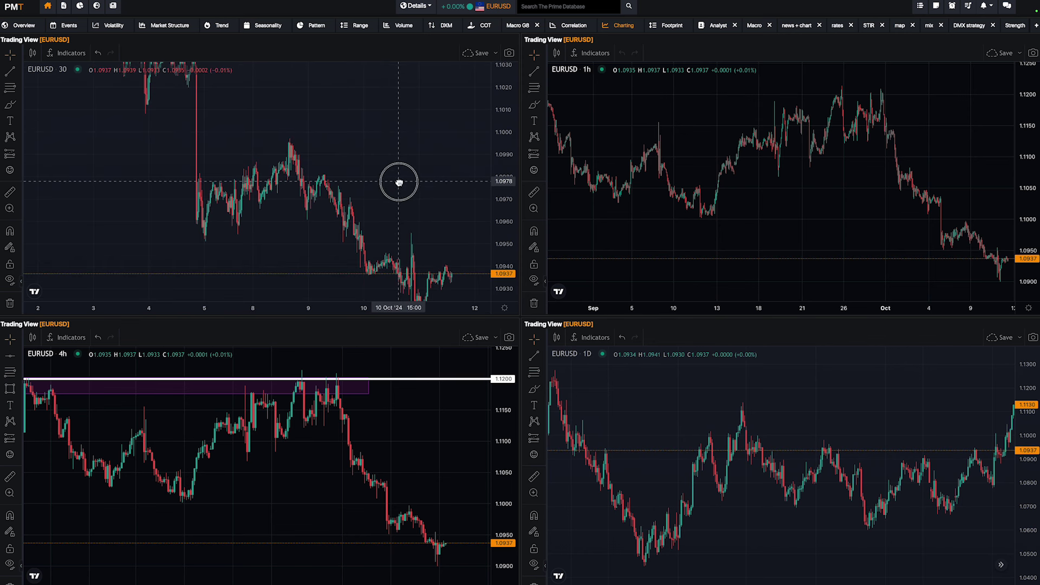
scroll(399, 182, up, 3)
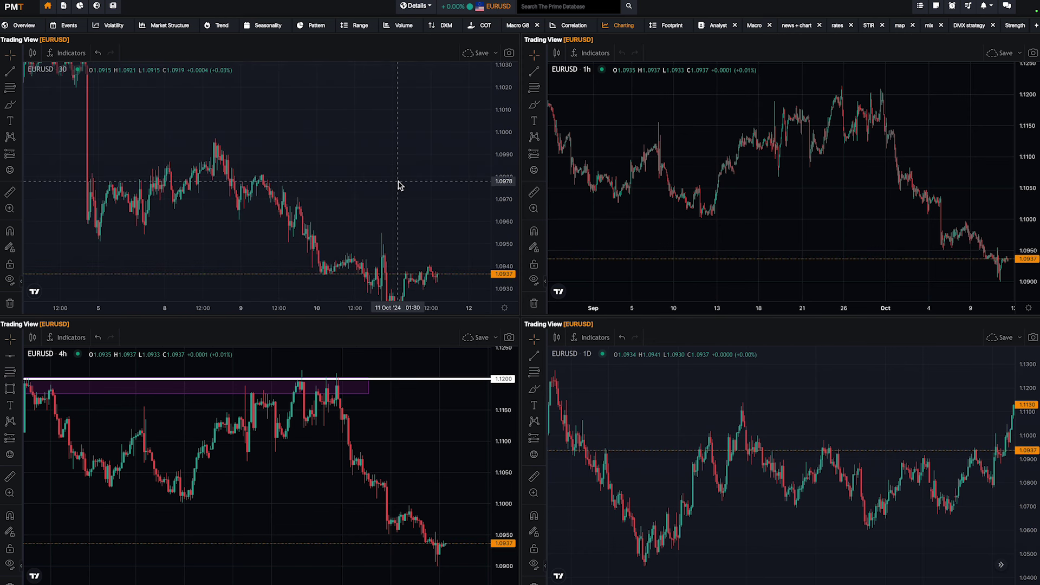